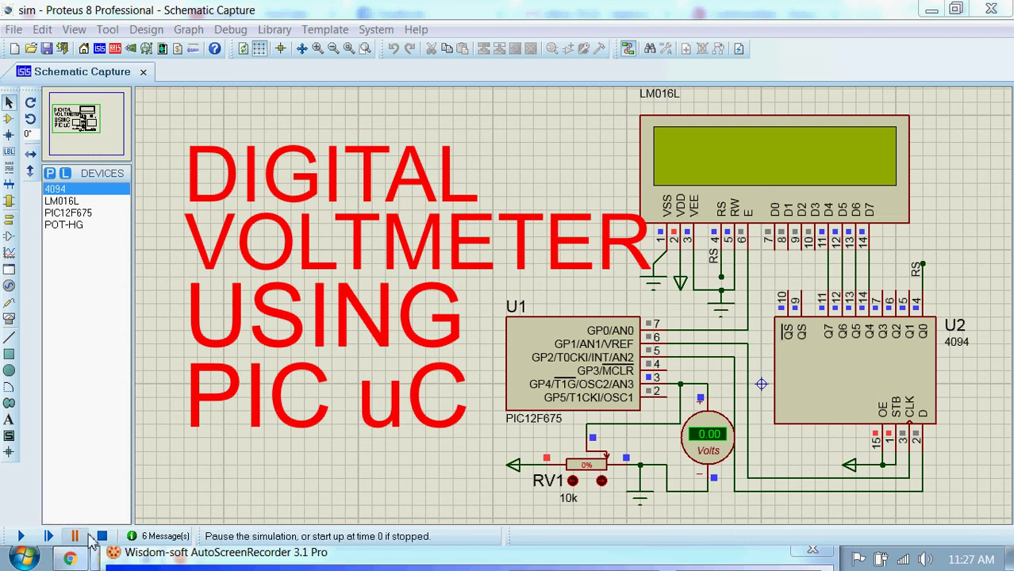
# Step: Stop and restart the simulation so the LCD and voltmeter both read 0.00 V
pyautogui.click(101, 537)
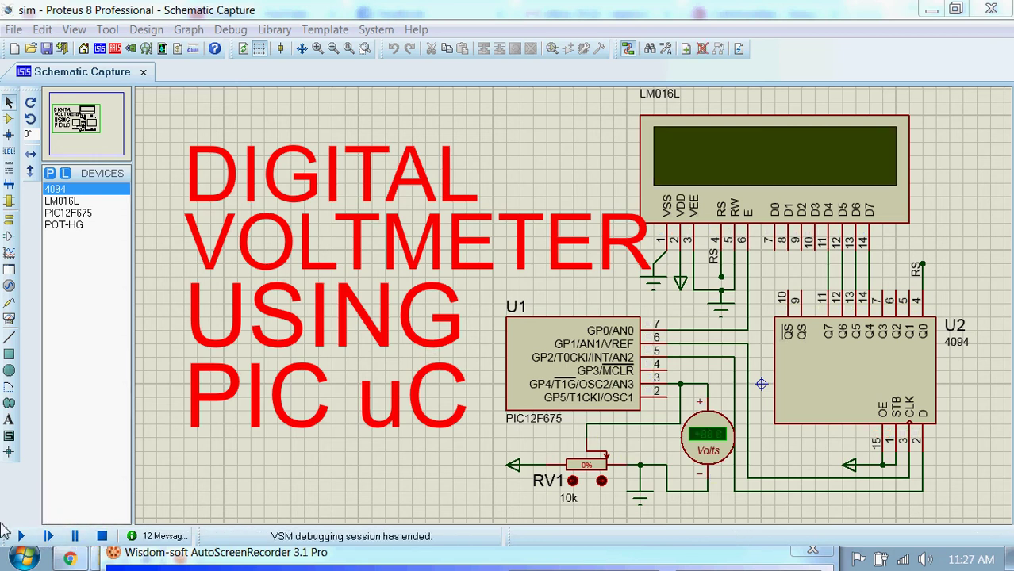
pyautogui.click(20, 537)
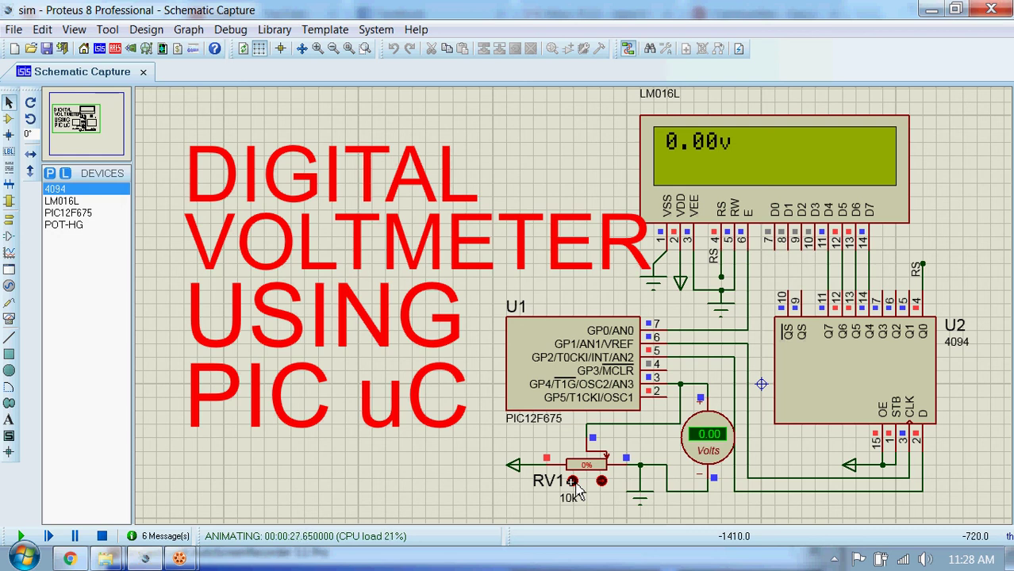
# Step: Step potentiometer RV1 up from 0% one percent at a time toward 22%
pyautogui.click(573, 482)
pyautogui.click(573, 482)
pyautogui.click(573, 482)
pyautogui.click(574, 483)
pyautogui.click(574, 483)
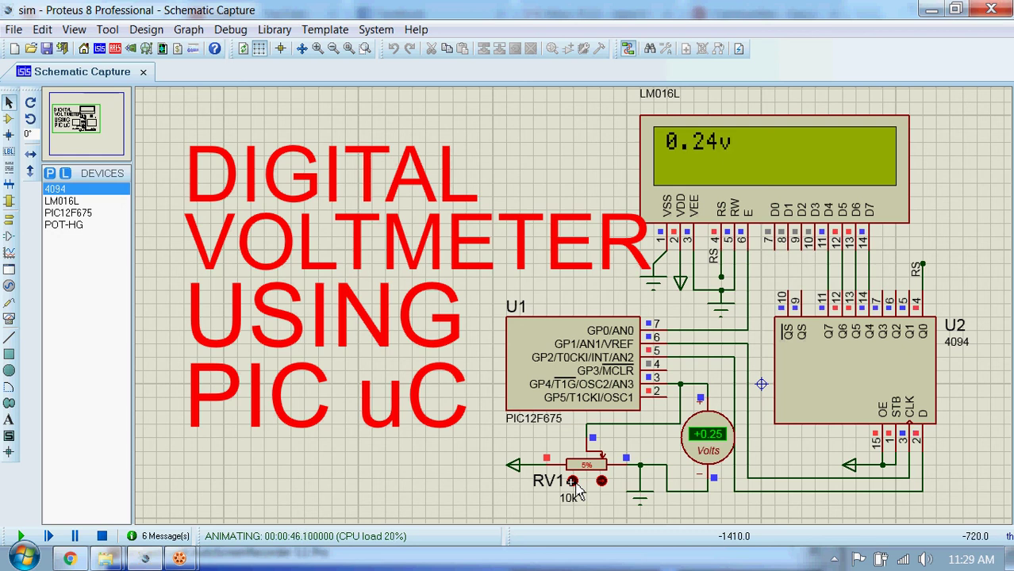
pyautogui.click(573, 482)
pyautogui.click(574, 482)
pyautogui.click(573, 481)
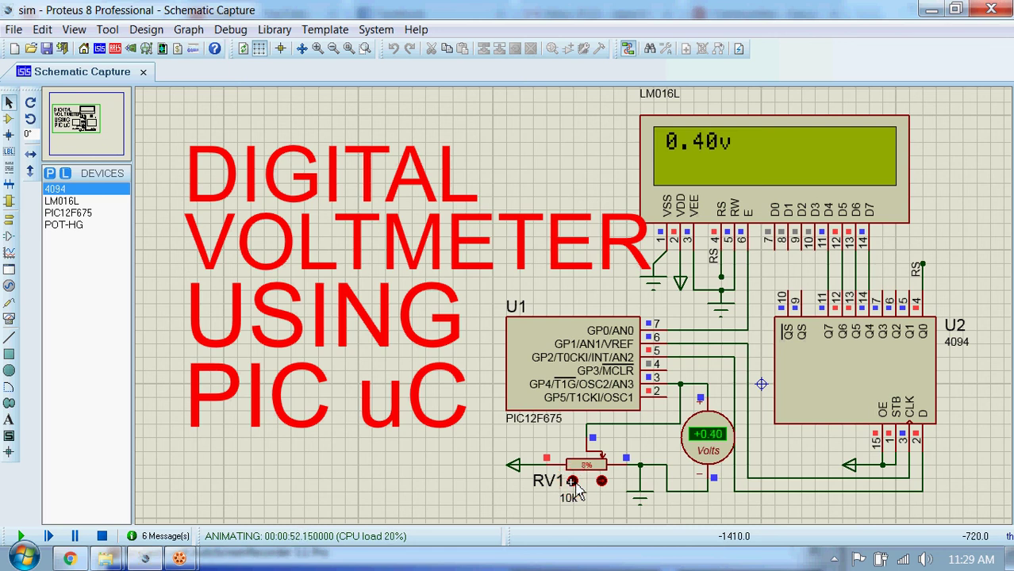
pyautogui.click(573, 482)
pyautogui.click(573, 482)
pyautogui.click(573, 482)
pyautogui.click(573, 481)
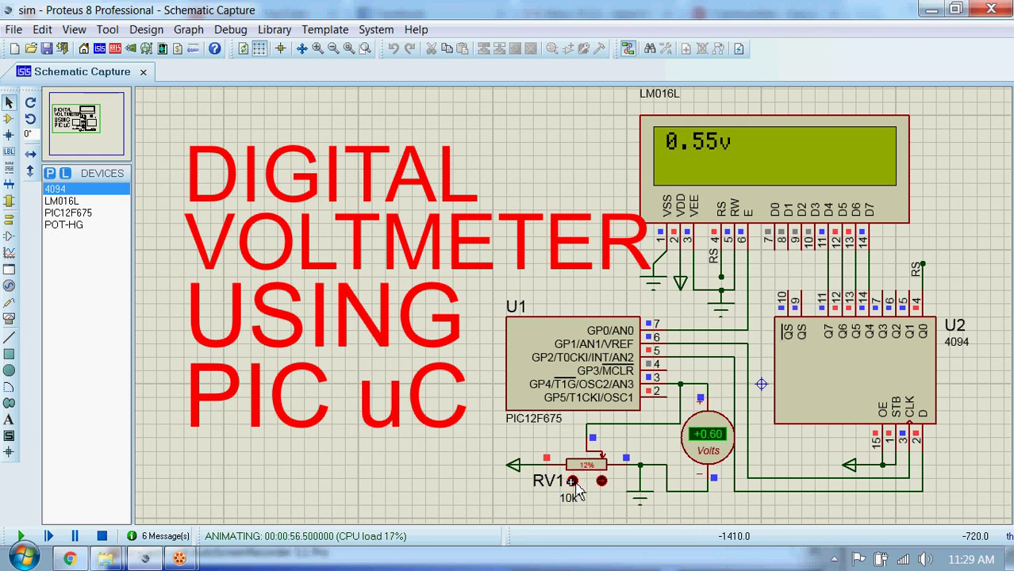
pyautogui.click(573, 482)
pyautogui.click(573, 482)
pyautogui.click(573, 482)
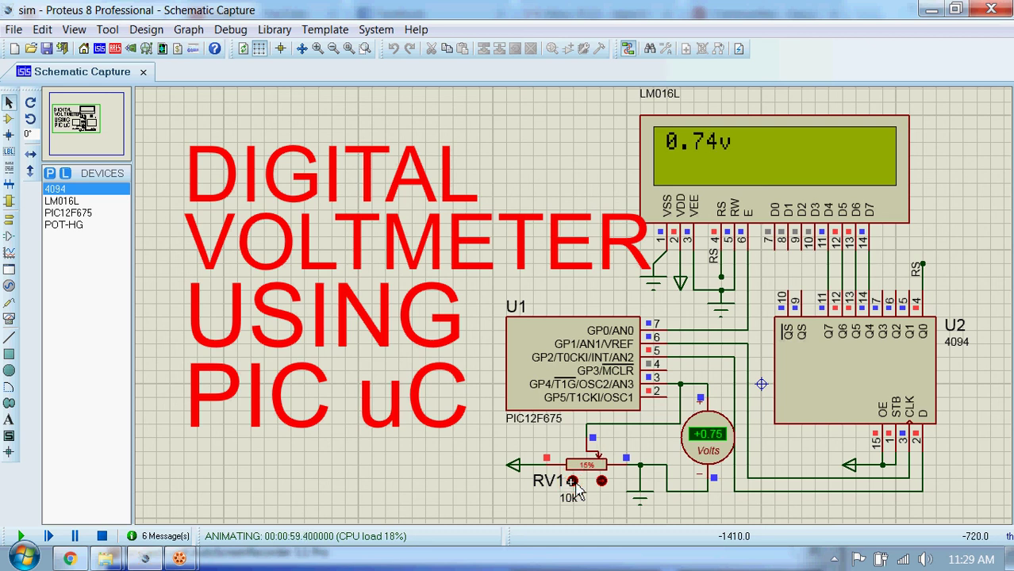
pyautogui.click(573, 482)
pyautogui.click(573, 481)
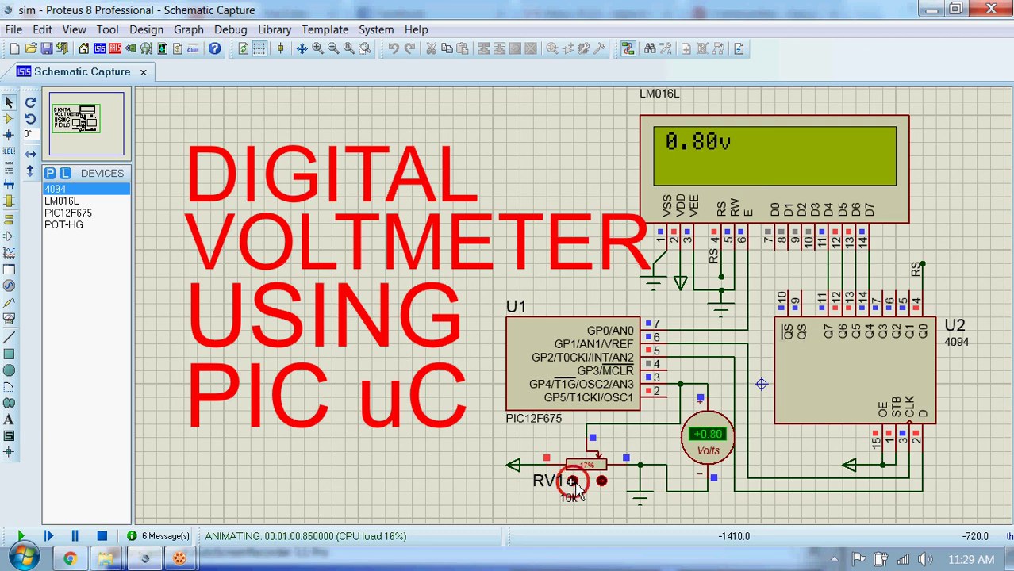
pyautogui.click(573, 482)
pyautogui.click(572, 481)
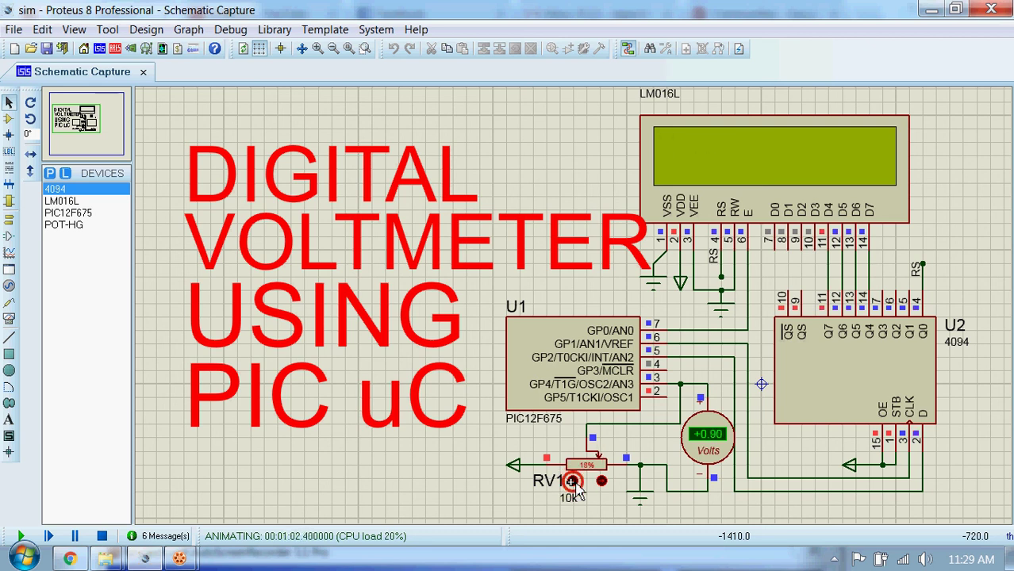
pyautogui.click(573, 481)
pyautogui.click(573, 482)
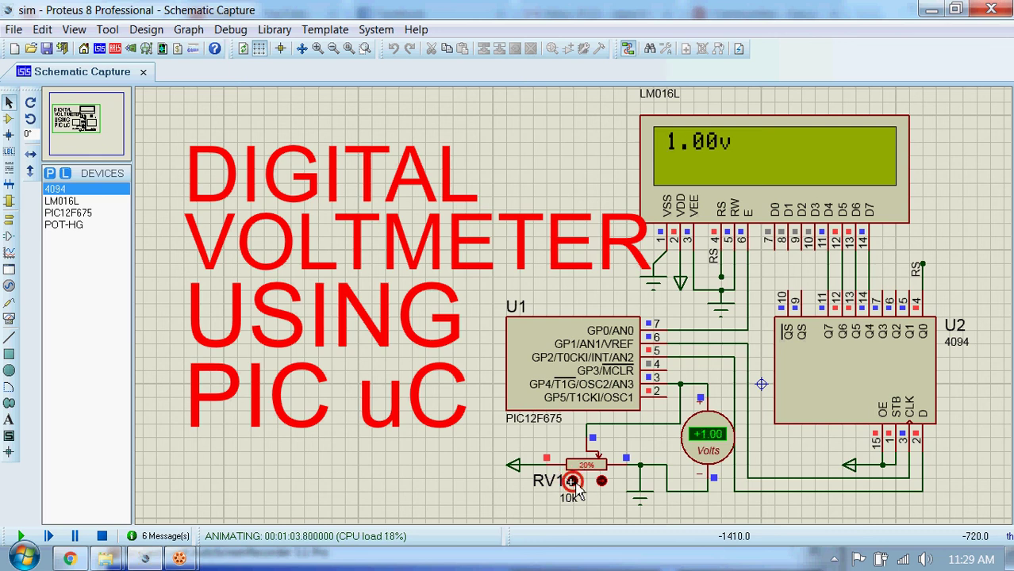
# Step: Move RV1 through 48%, 83% and 92% to 98%, giving voltmeter +4.90 and LCD 4.65v
pyautogui.click(572, 482)
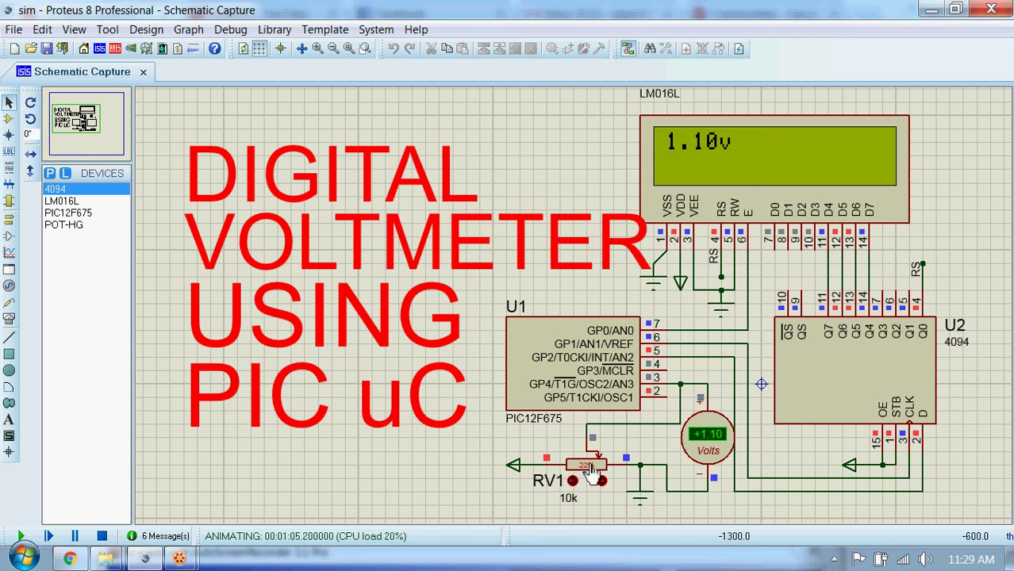
pyautogui.click(591, 468)
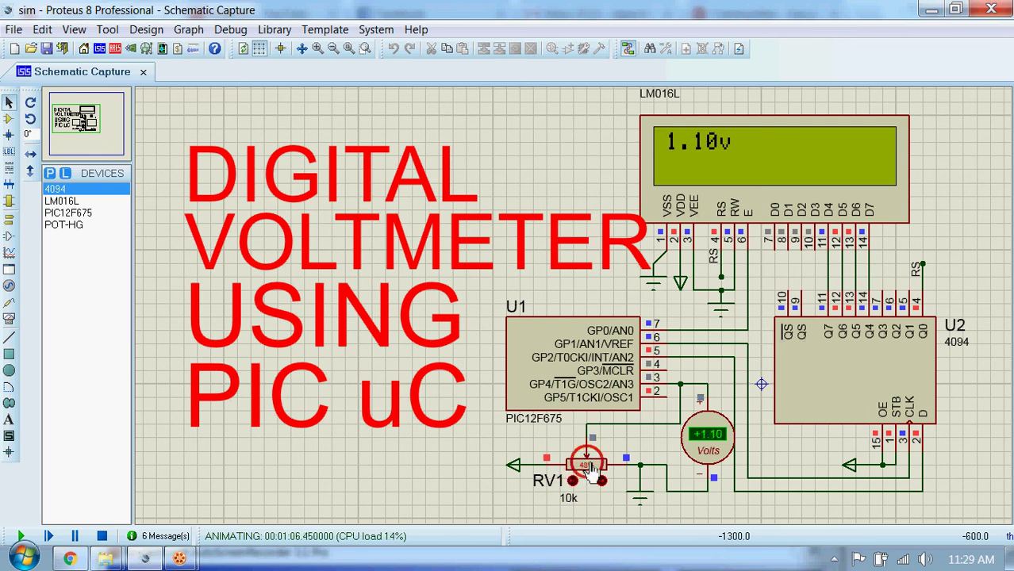
pyautogui.click(575, 469)
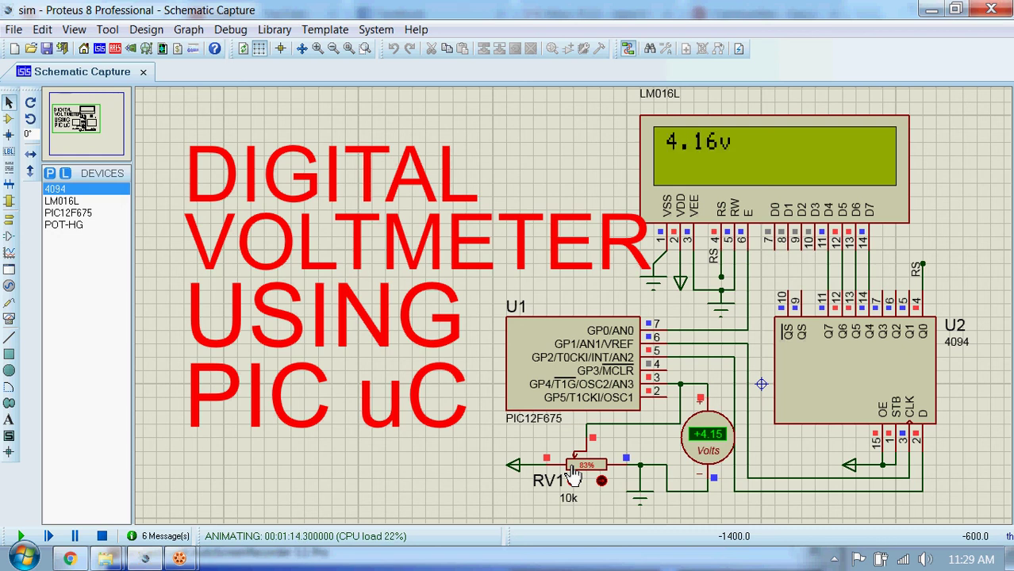
pyautogui.click(576, 469)
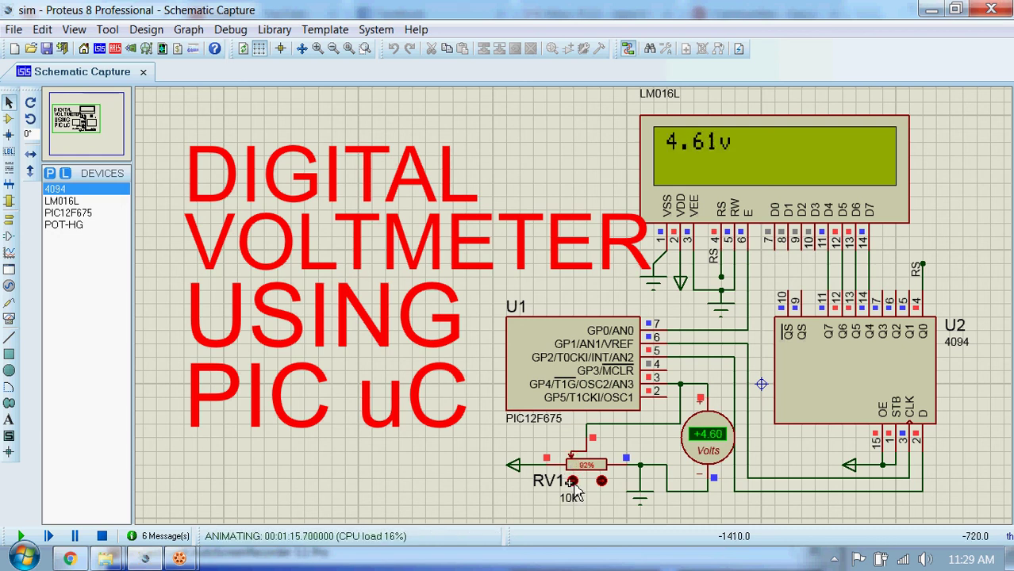
pyautogui.click(573, 482)
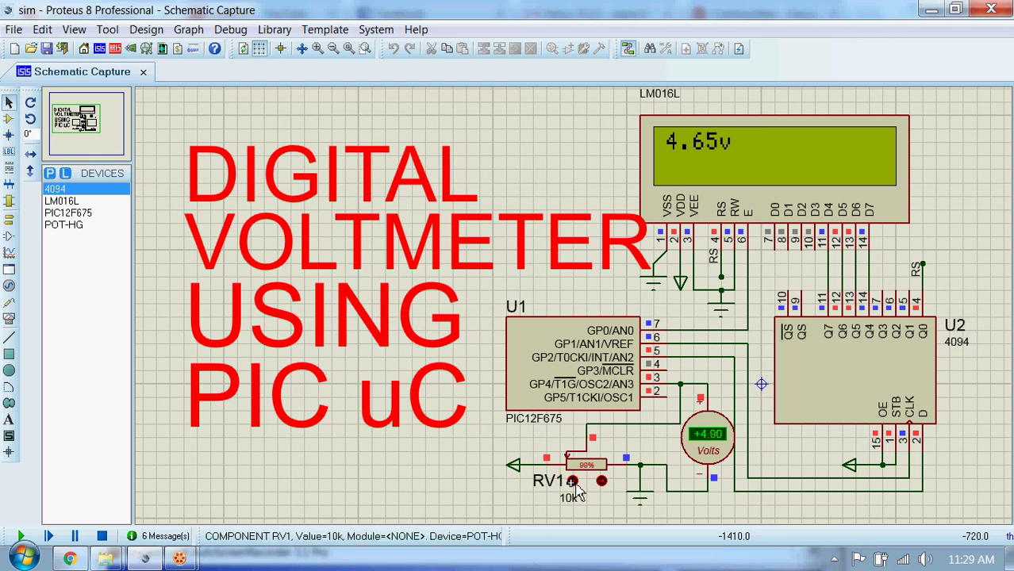